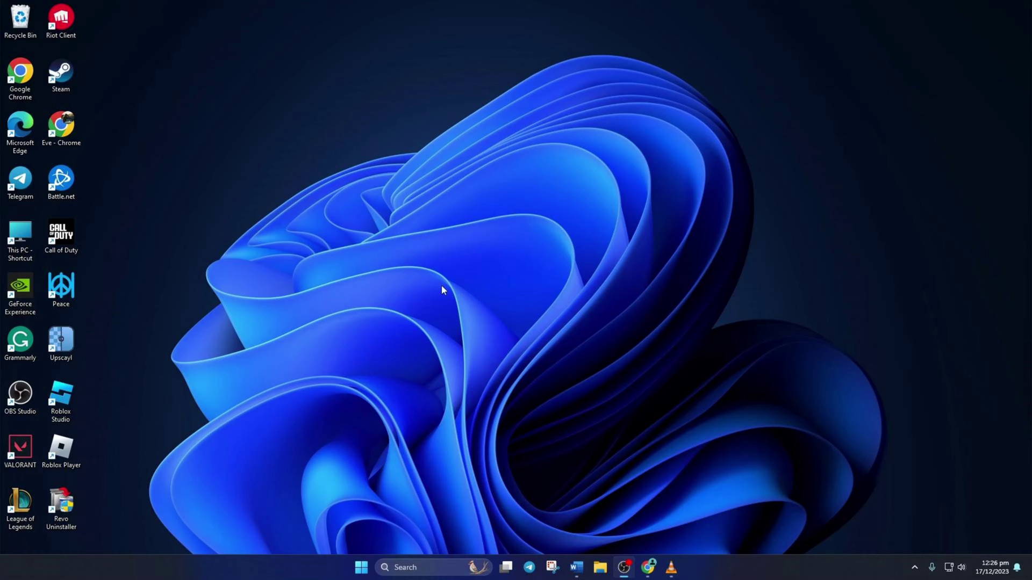
Step: Open Settings and run a Windows Update check, which reports the PC up to date
{"action": "left_click", "coordinate": [357, 568]}
{"action": "left_click", "coordinate": [385, 272]}
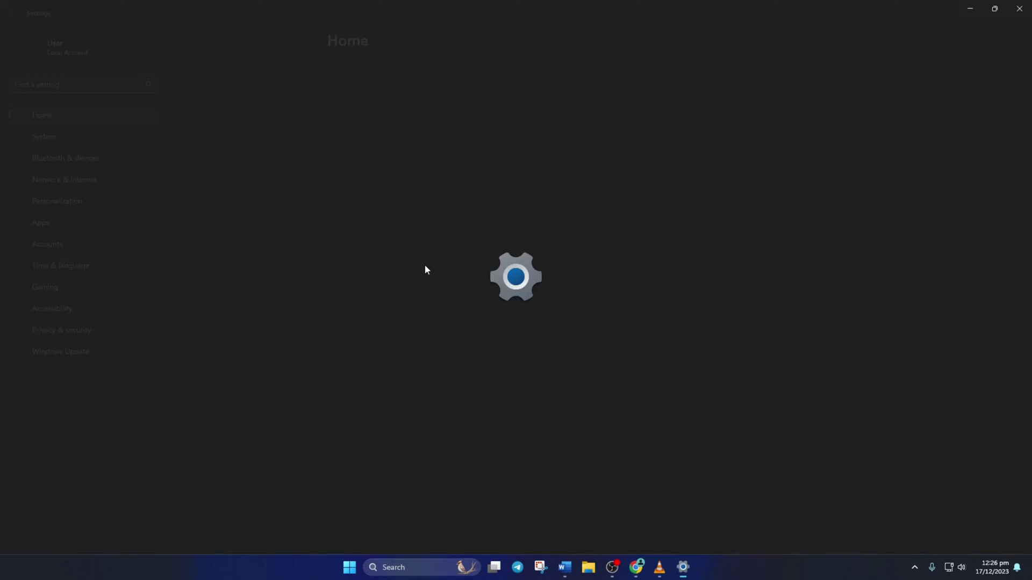
{"action": "left_click", "coordinate": [101, 352]}
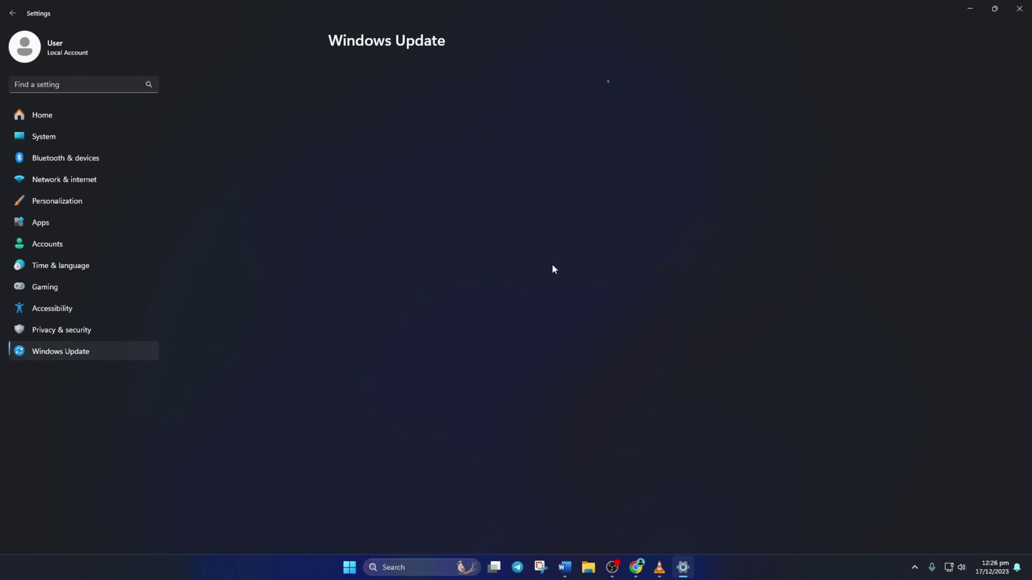
{"action": "left_click", "coordinate": [837, 96]}
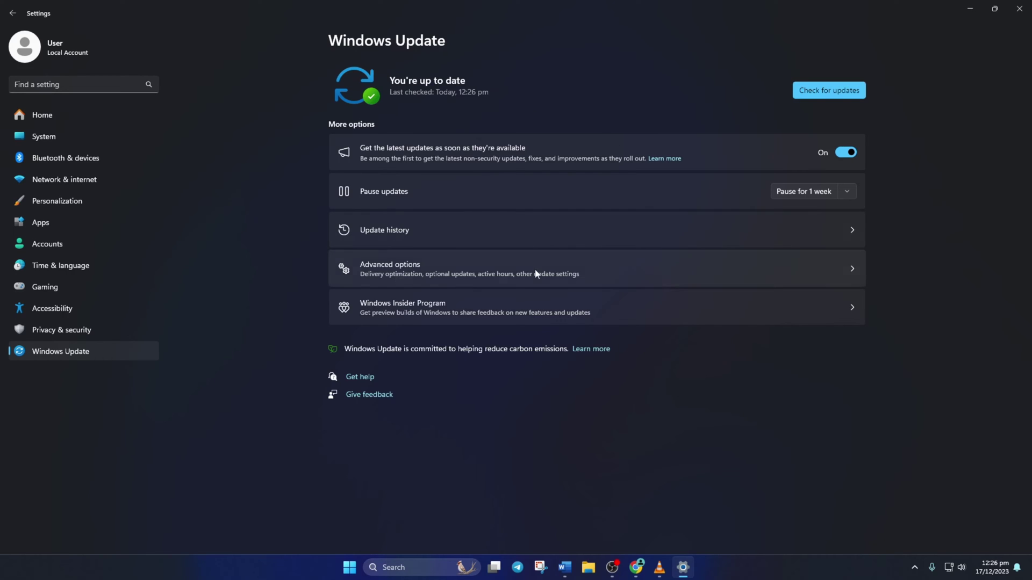
Step: Close Settings and open Device Manager via a 'de' search, maximized
{"action": "left_click", "coordinate": [1020, 7]}
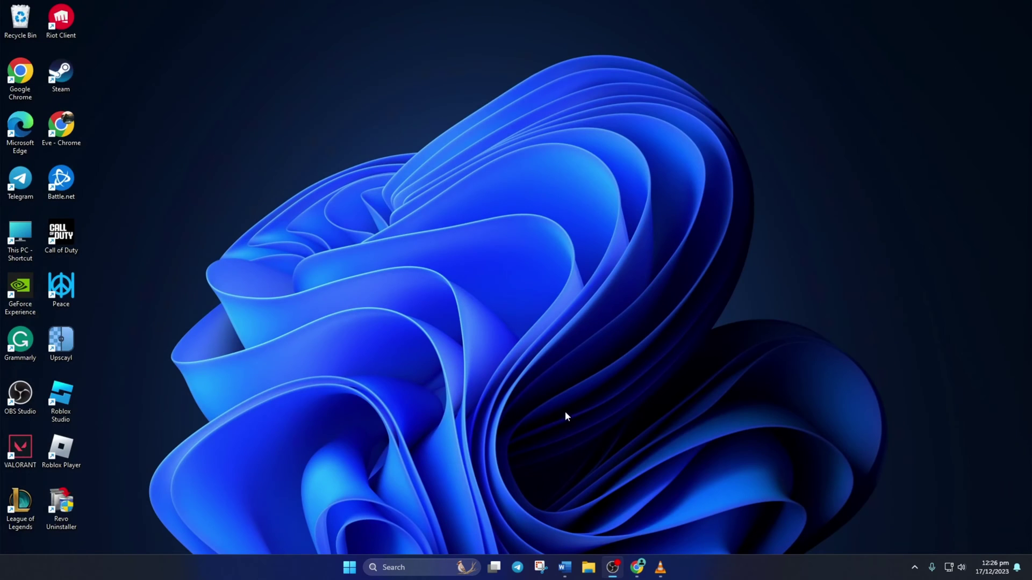
{"action": "left_click", "coordinate": [437, 562]}
{"action": "type", "text": "device Manager"}
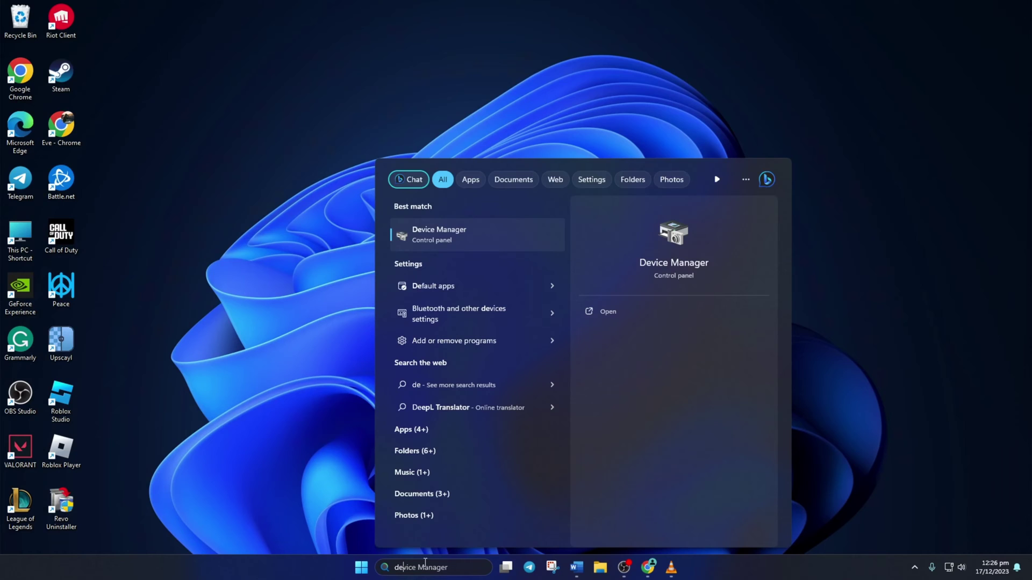
{"action": "left_click", "coordinate": [419, 237]}
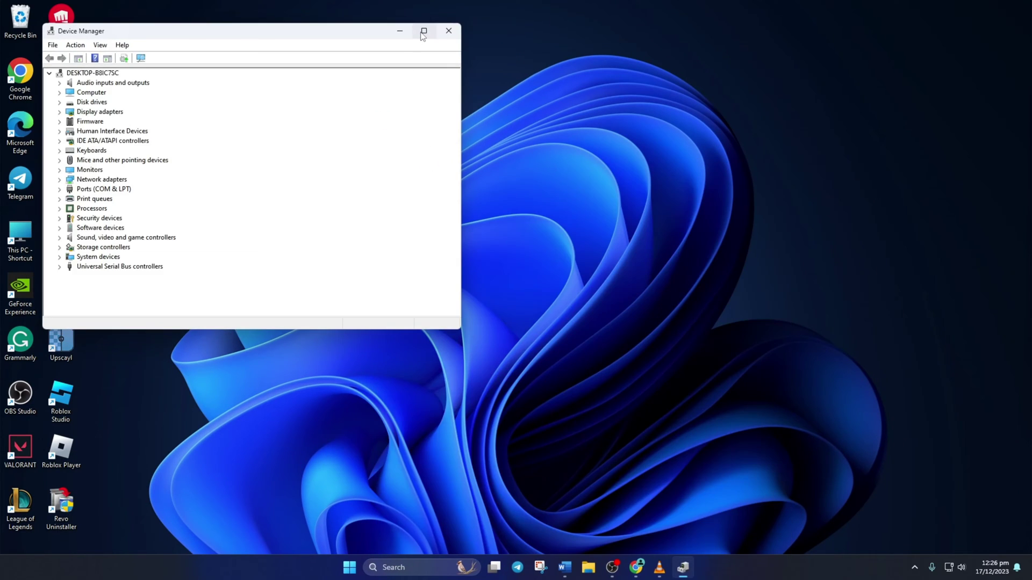
{"action": "left_click", "coordinate": [420, 30]}
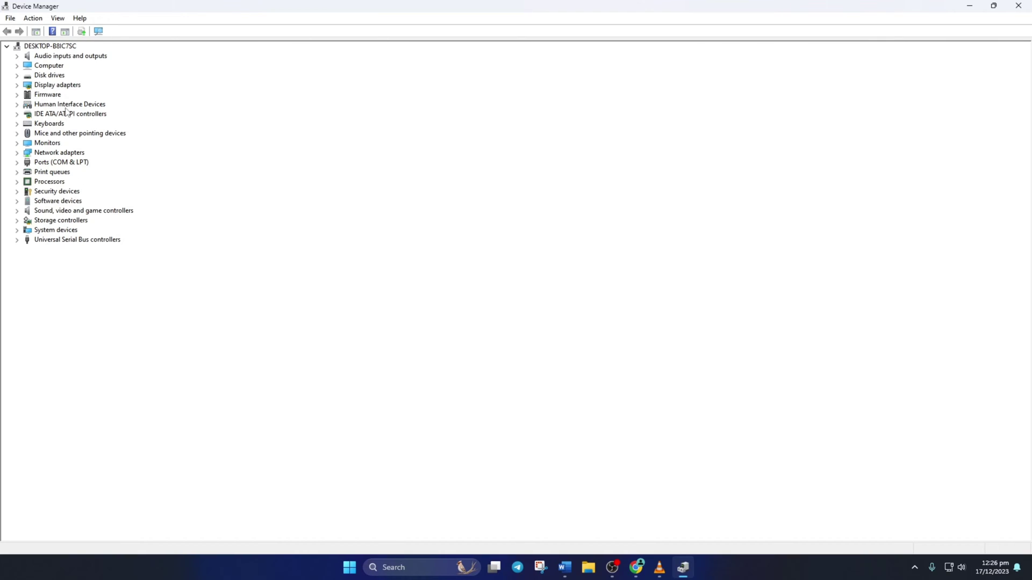
Step: Automatically search for a newer NVIDIA GeForce GTX 1660 SUPER driver; the best is already installed
{"action": "left_click", "coordinate": [17, 84]}
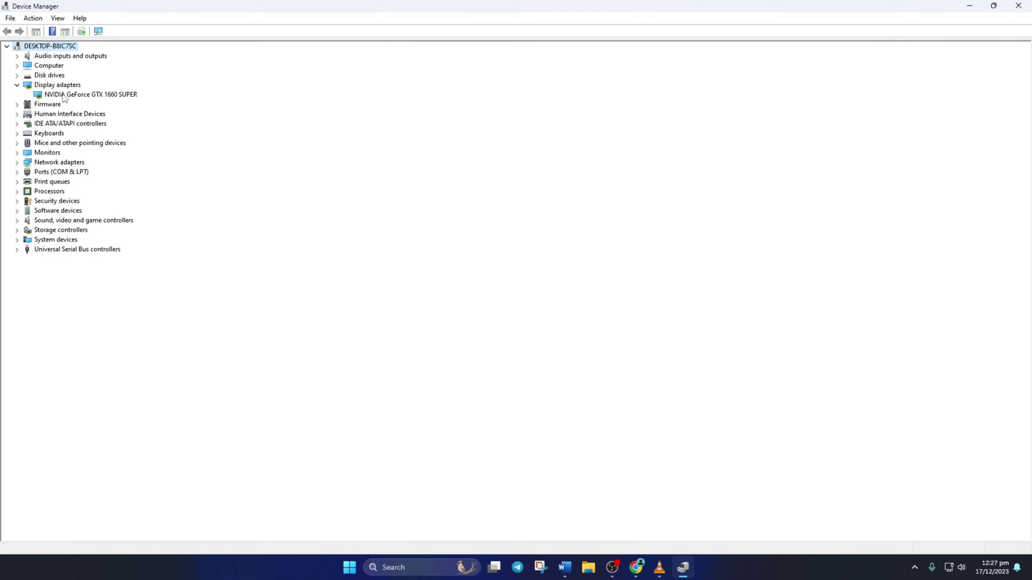
{"action": "right_click", "coordinate": [115, 97]}
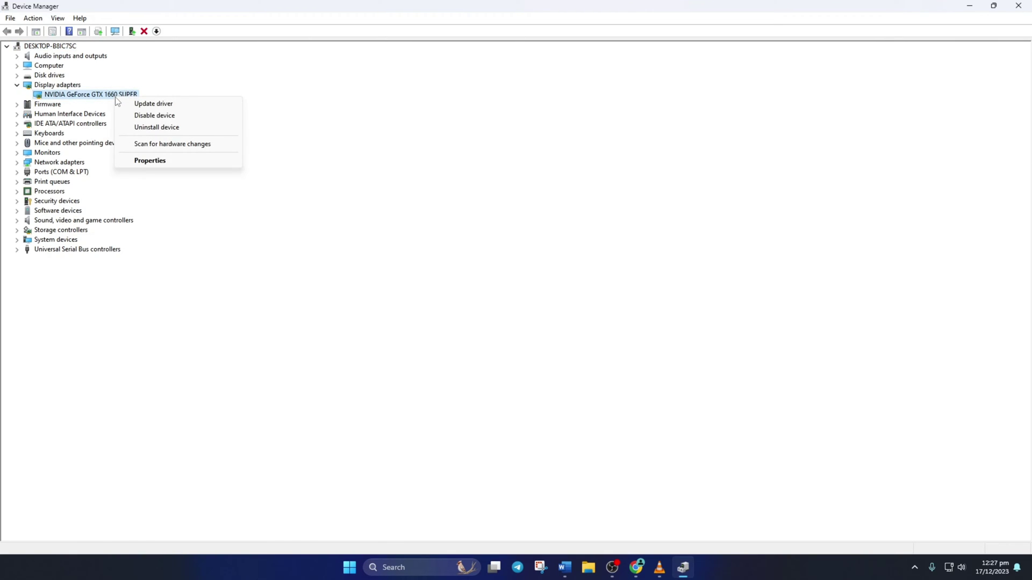
{"action": "left_click", "coordinate": [165, 107]}
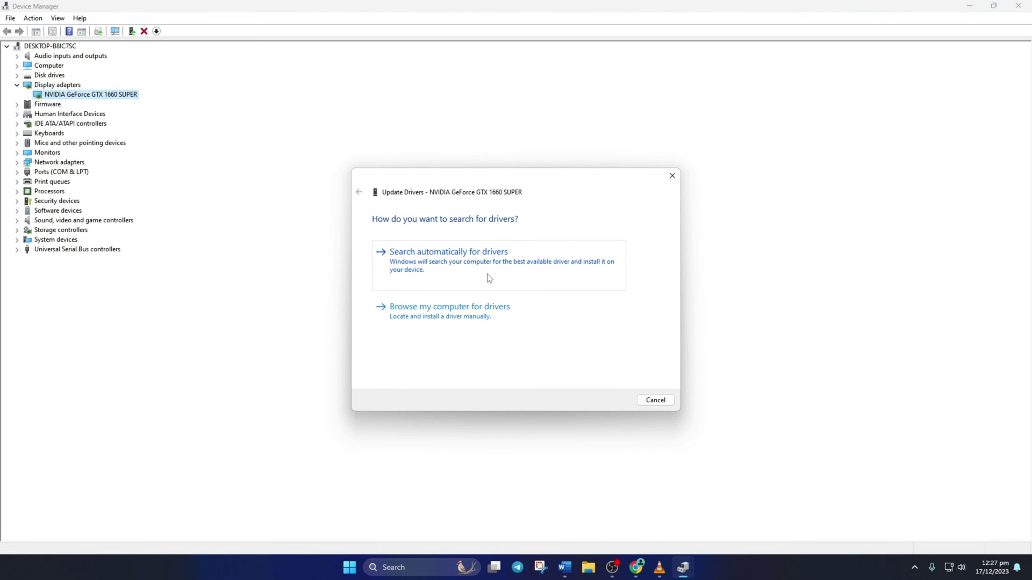
{"action": "left_click", "coordinate": [531, 277]}
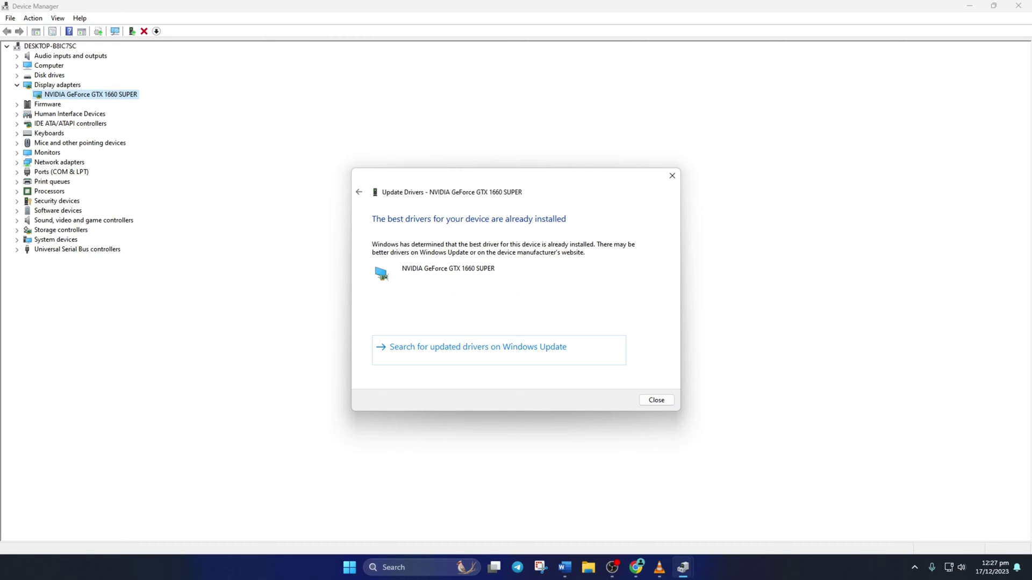
{"action": "left_click", "coordinate": [657, 401]}
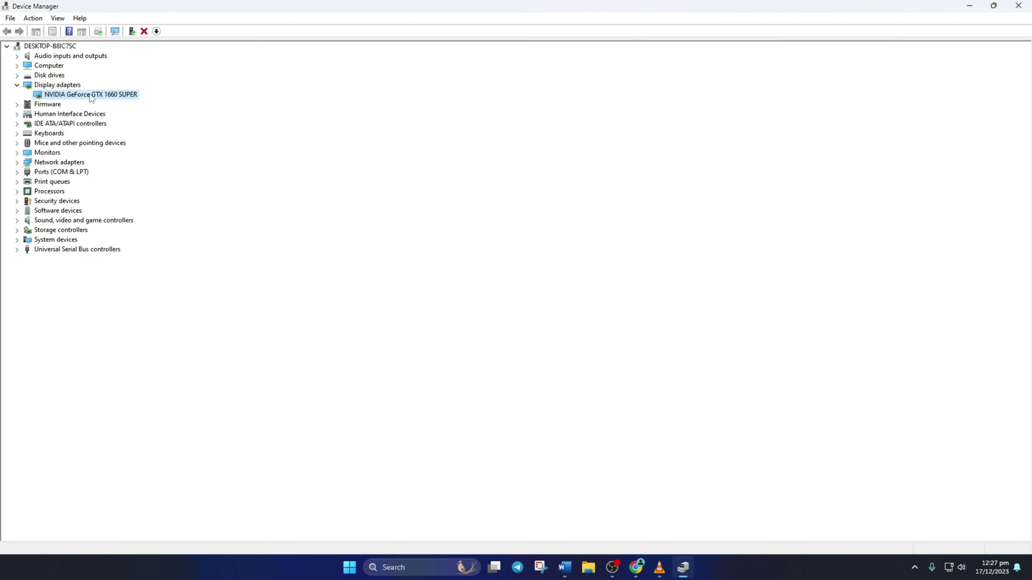
Step: Manually pick the GTX 1660 SUPER driver version 31.0.15.4633 from the compatible list
{"action": "right_click", "coordinate": [120, 97]}
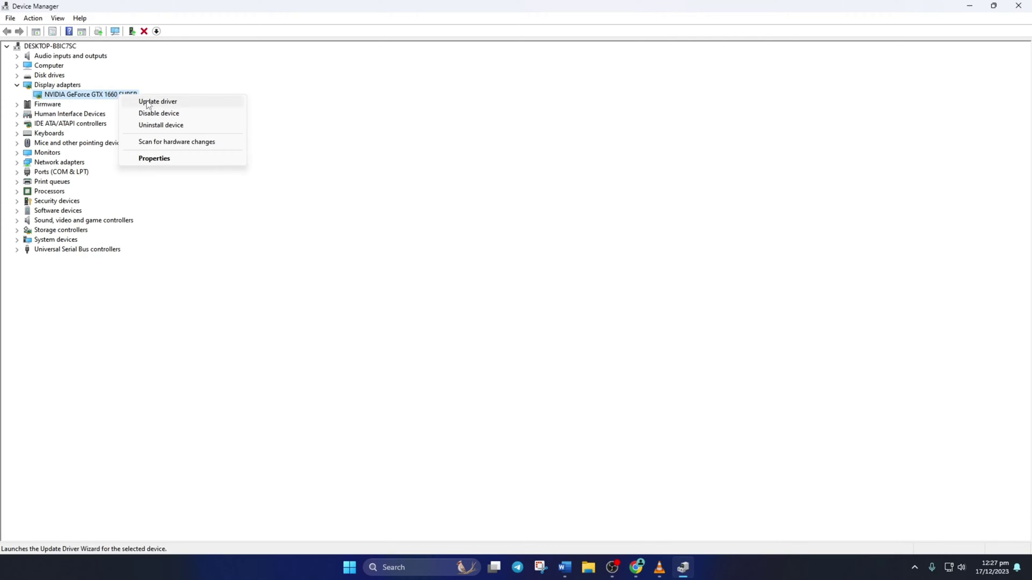
{"action": "left_click", "coordinate": [182, 102]}
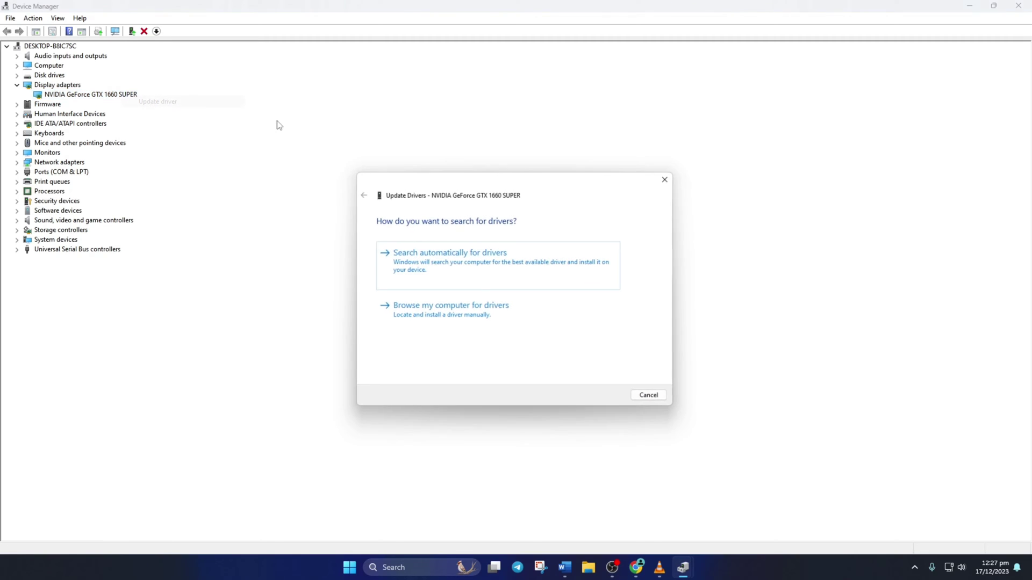
{"action": "left_click", "coordinate": [532, 323]}
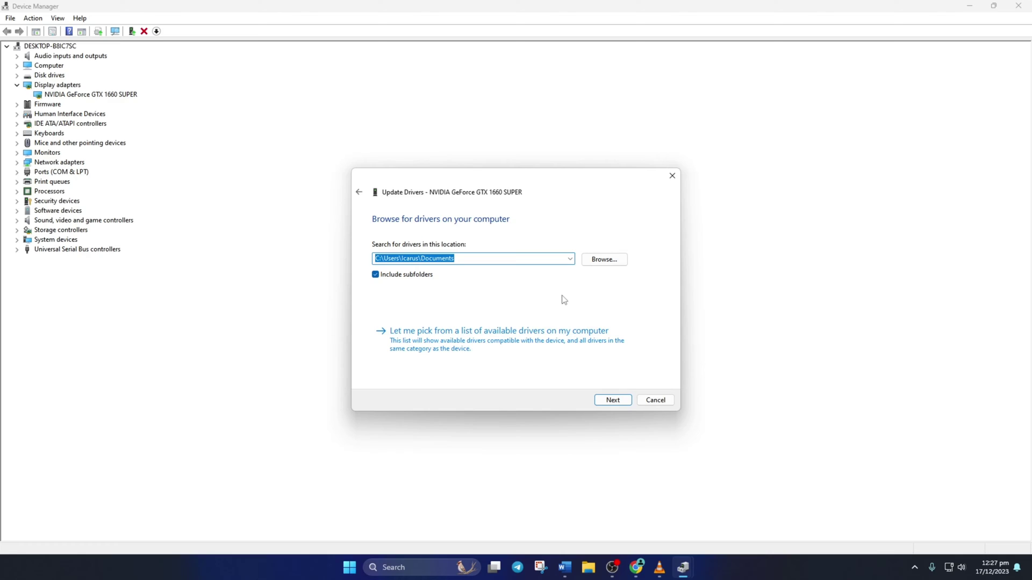
{"action": "left_click", "coordinate": [617, 338]}
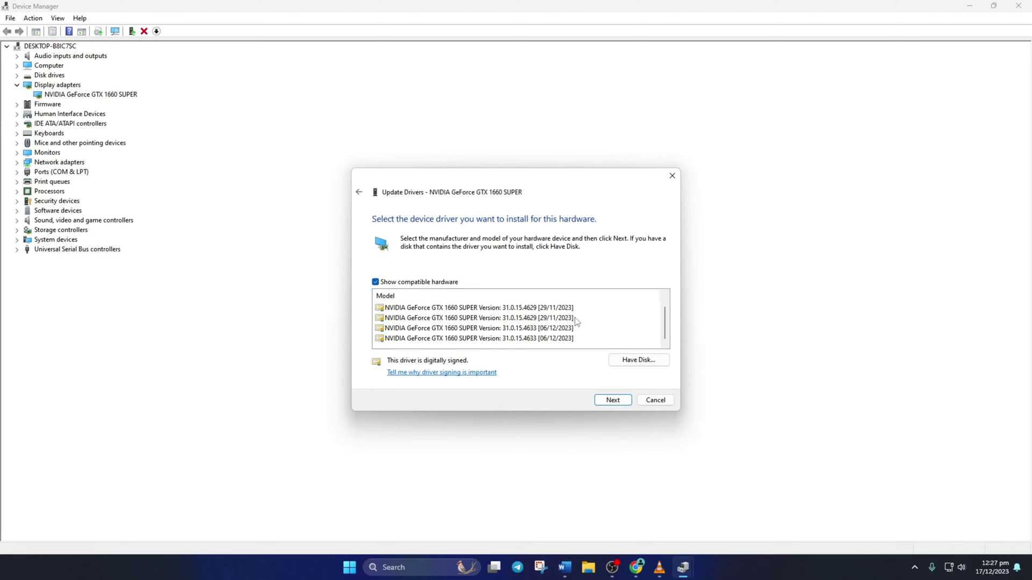
{"action": "scroll", "coordinate": [577, 323], "scroll_direction": "down", "scroll_amount": 1}
{"action": "left_click", "coordinate": [547, 340]}
{"action": "left_click", "coordinate": [554, 327]}
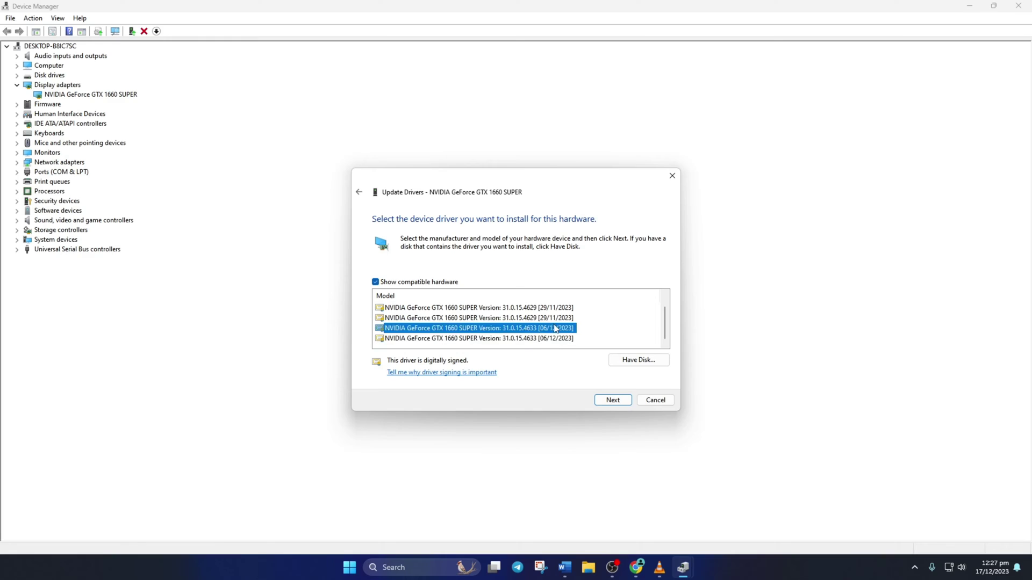
{"action": "left_click", "coordinate": [544, 310]}
{"action": "left_click", "coordinate": [535, 338]}
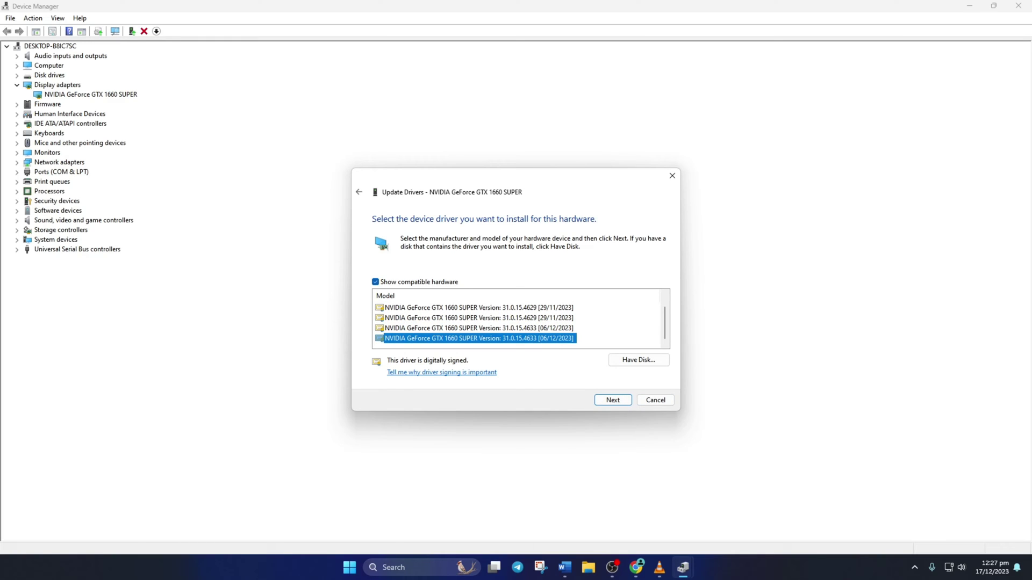
{"action": "key", "text": "alt+Tab"}
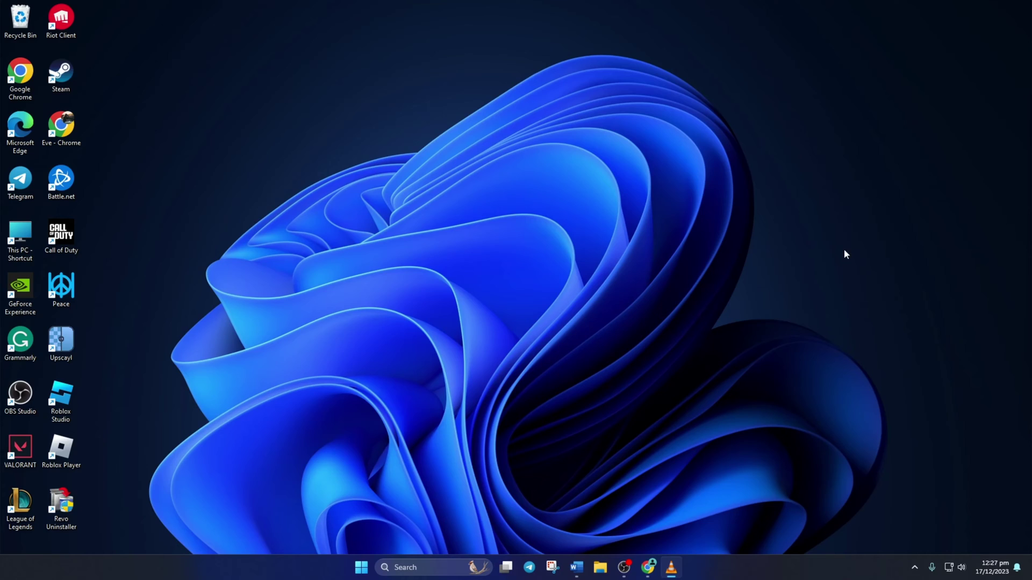
Step: Check the AMD and NVIDIA driver pages in Chrome, picking Radeon and GeForce MX100 series
{"action": "left_click", "coordinate": [648, 567]}
{"action": "scroll", "coordinate": [406, 301], "scroll_direction": "down", "scroll_amount": 3}
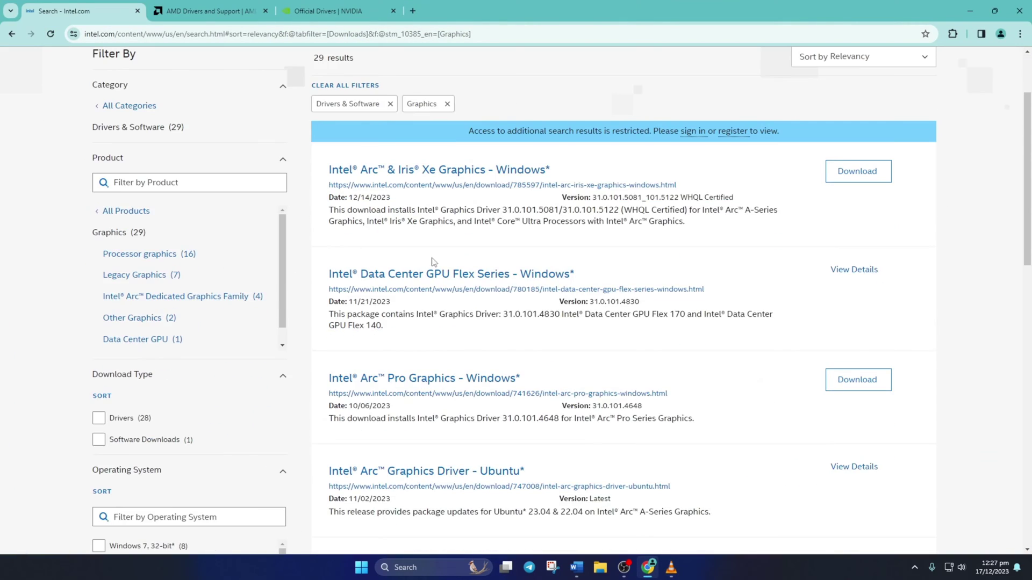
{"action": "left_click", "coordinate": [210, 11]}
{"action": "scroll", "coordinate": [378, 322], "scroll_direction": "down", "scroll_amount": 4}
{"action": "left_click", "coordinate": [265, 261]}
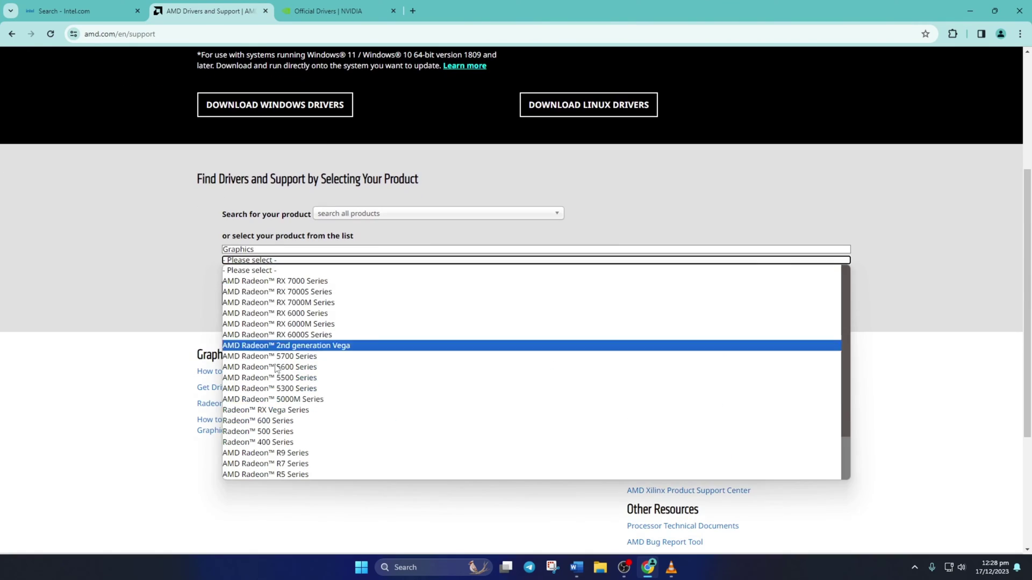
{"action": "left_click", "coordinate": [278, 368]}
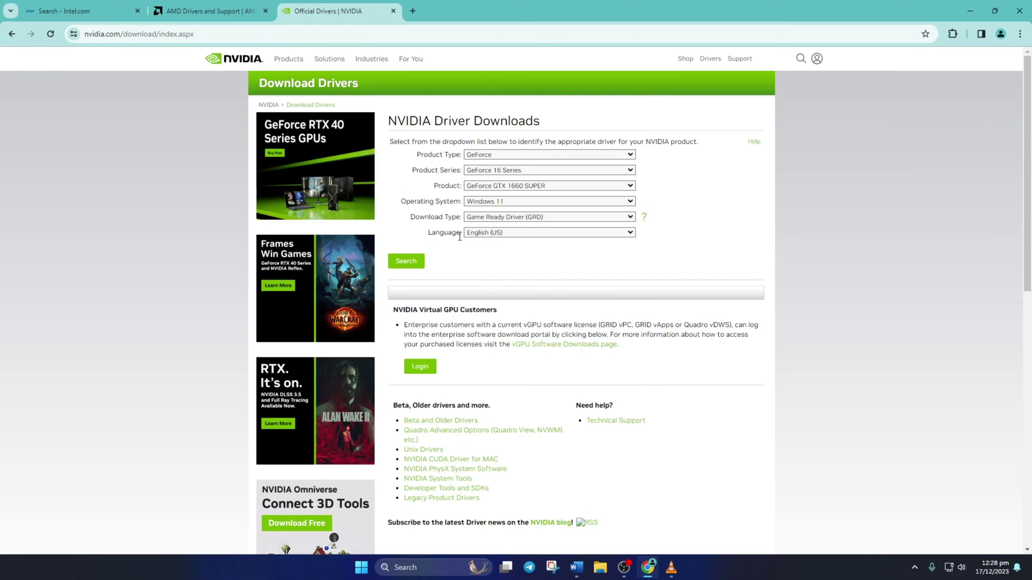
{"action": "left_click", "coordinate": [548, 170]}
{"action": "left_click", "coordinate": [538, 231]}
Step: Restart the computer from the Start menu's power options
{"action": "left_click", "coordinate": [361, 567]}
{"action": "left_click", "coordinate": [648, 531]}
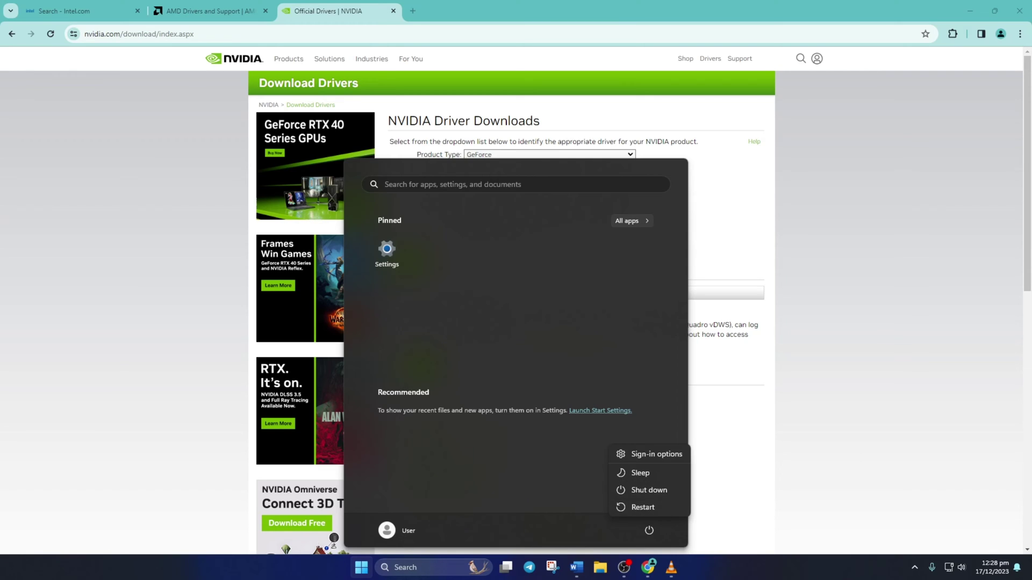
{"action": "left_click", "coordinate": [643, 508]}
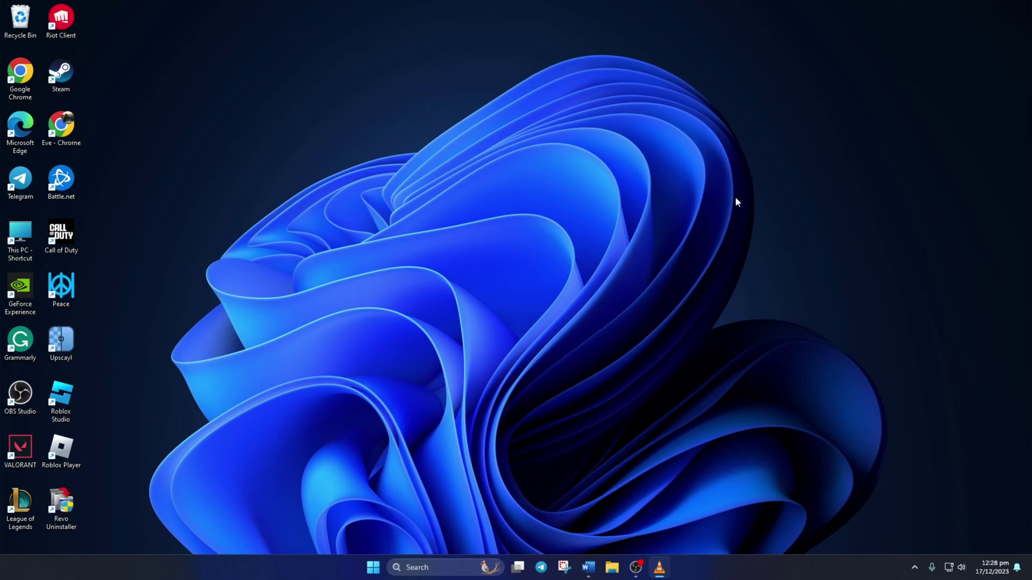
Step: Open the DirectX End-User Runtime download page in Chrome from the pasted URL
{"action": "double_click", "coordinate": [20, 75]}
{"action": "type", "text": "https://www.microsoft.com/en-gb/download/details.aspx?id=35"}
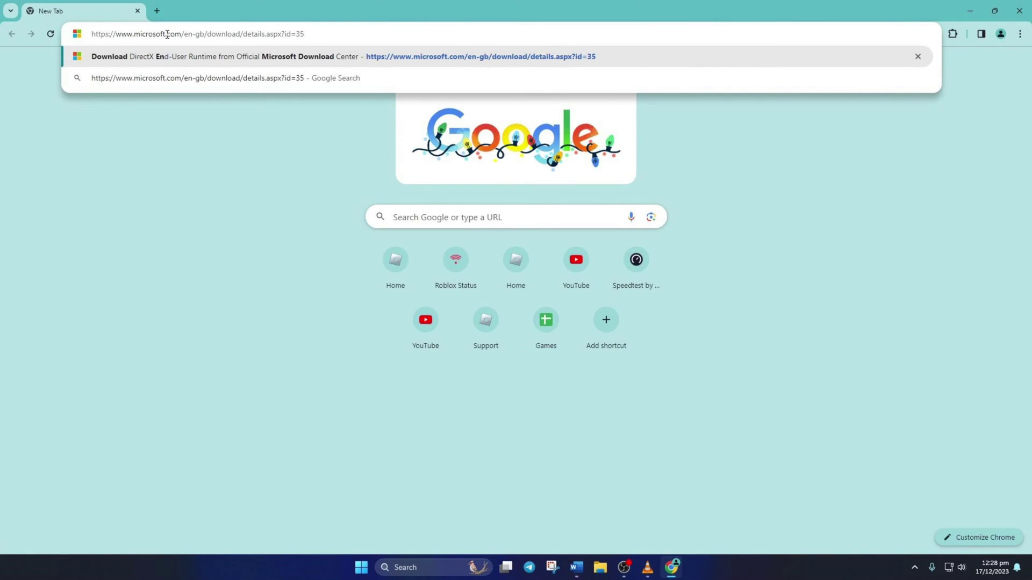
{"action": "left_click", "coordinate": [205, 50]}
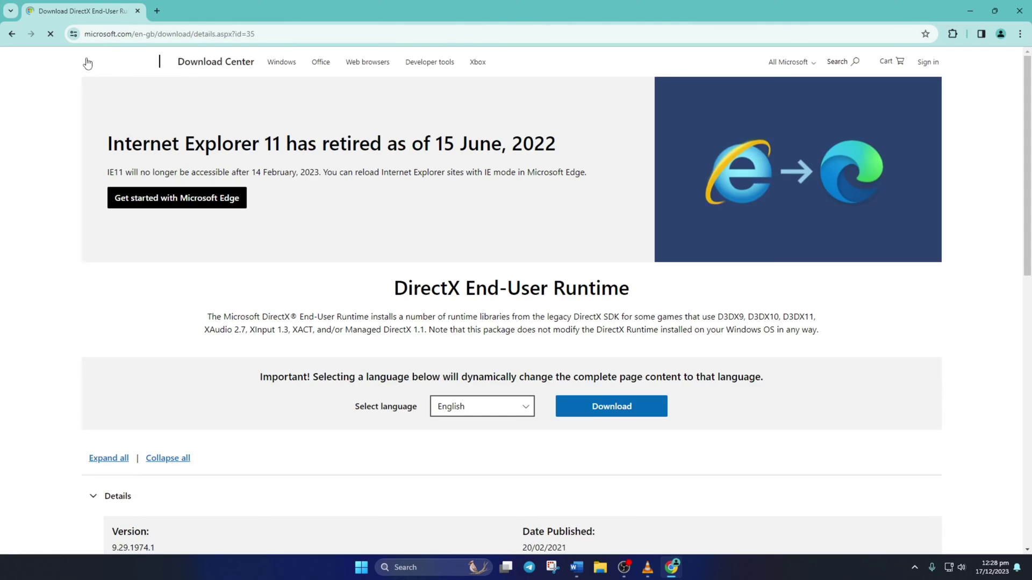
Step: Download the DirectX web installer with English as the language
{"action": "scroll", "coordinate": [340, 188], "scroll_direction": "down", "scroll_amount": 1}
{"action": "scroll", "coordinate": [341, 183], "scroll_direction": "down", "scroll_amount": 1}
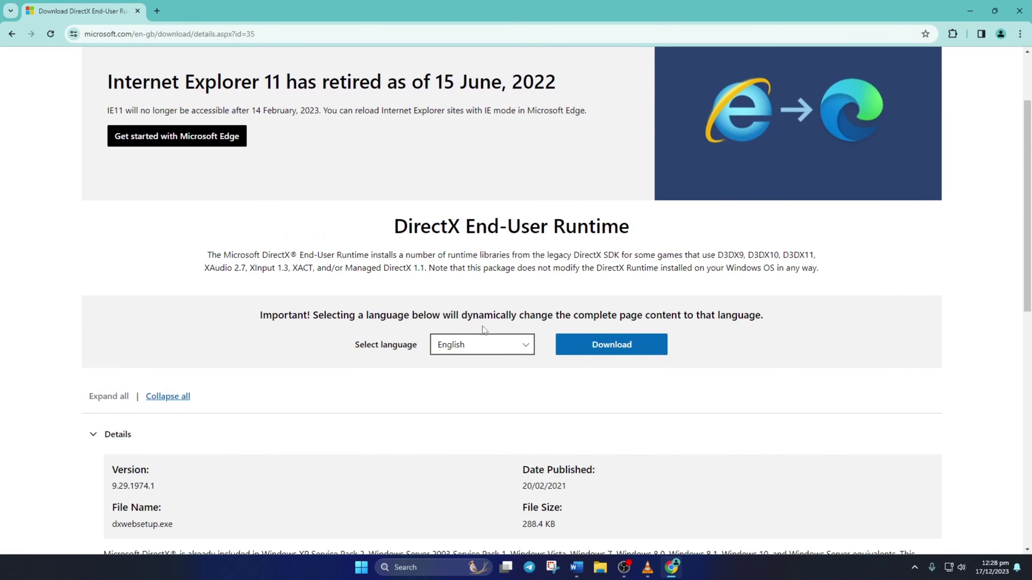
{"action": "left_click", "coordinate": [482, 345]}
{"action": "left_click", "coordinate": [460, 422]}
{"action": "left_click", "coordinate": [633, 345]}
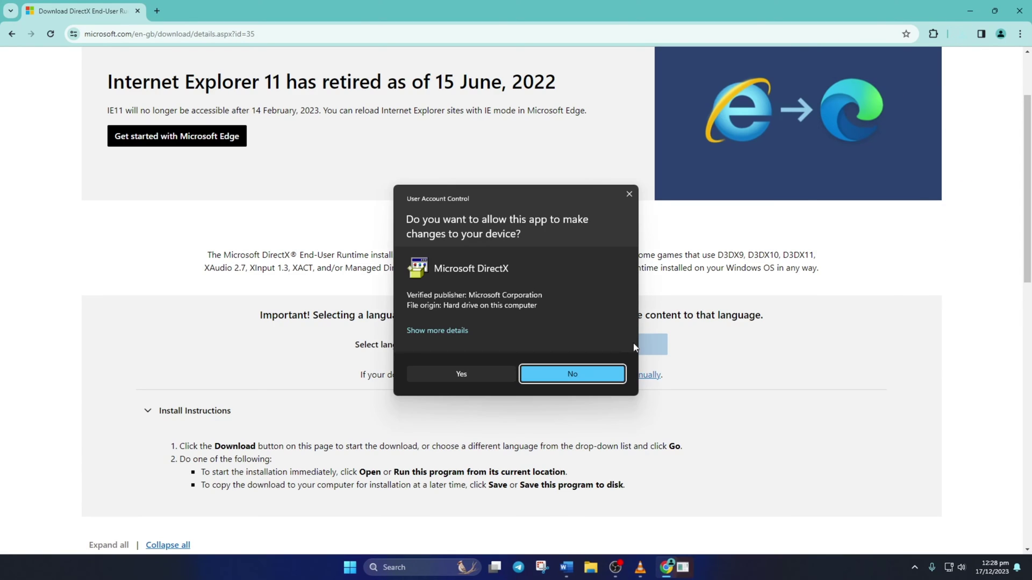
Step: Run DirectX Setup, accepting the licence and declining Bing Bar, then finish
{"action": "left_click", "coordinate": [463, 374]}
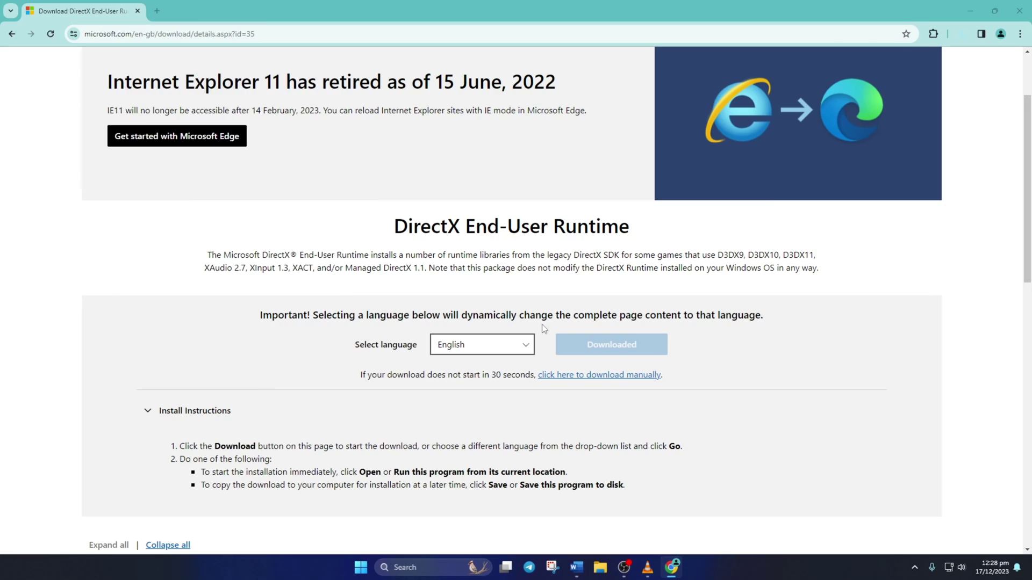
{"action": "left_click", "coordinate": [373, 243]}
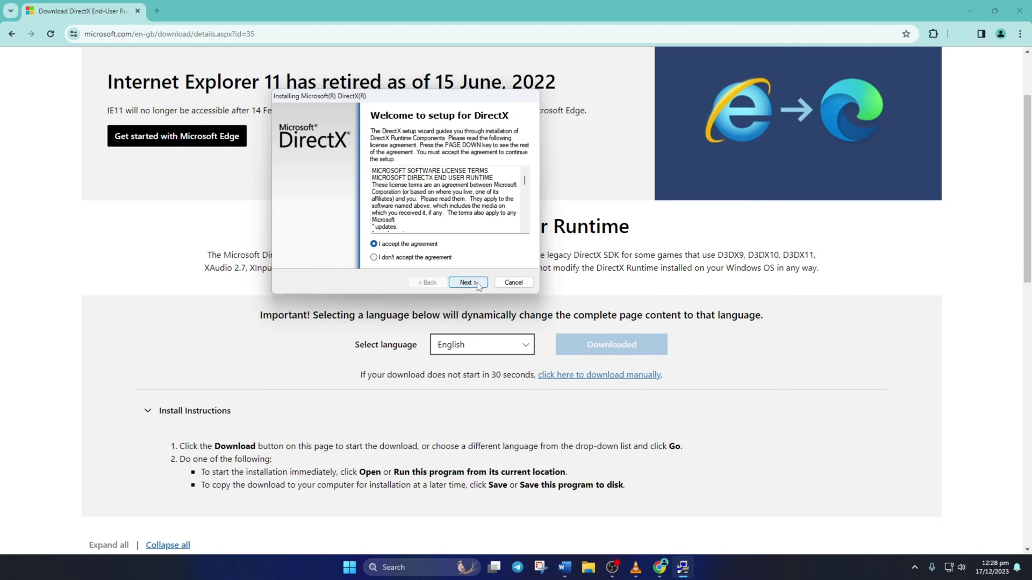
{"action": "left_click", "coordinate": [476, 283]}
{"action": "left_click", "coordinate": [370, 210]}
{"action": "left_click", "coordinate": [476, 282]}
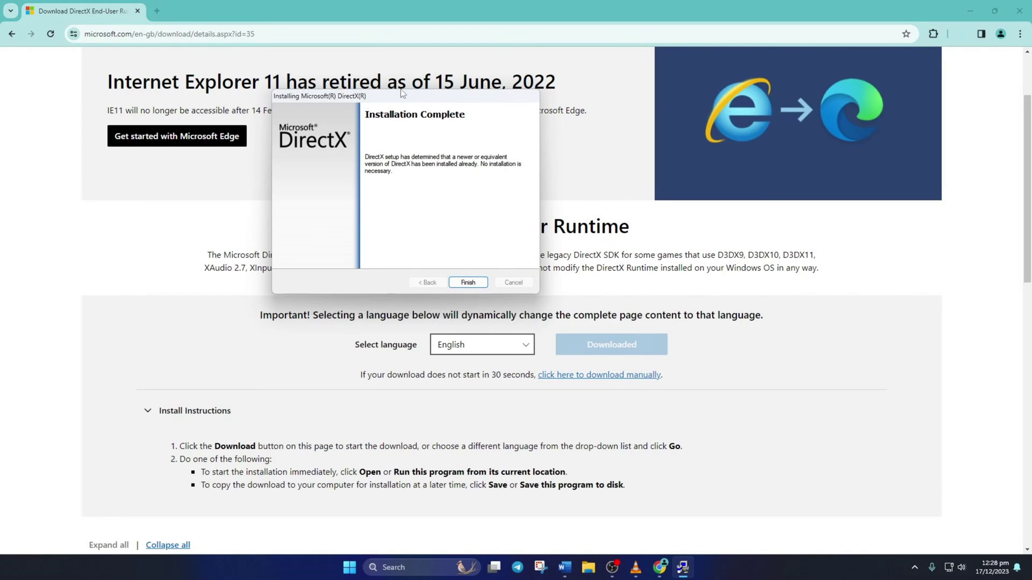
{"action": "left_click_drag", "start_coordinate": [400, 94], "coordinate": [560, 146]}
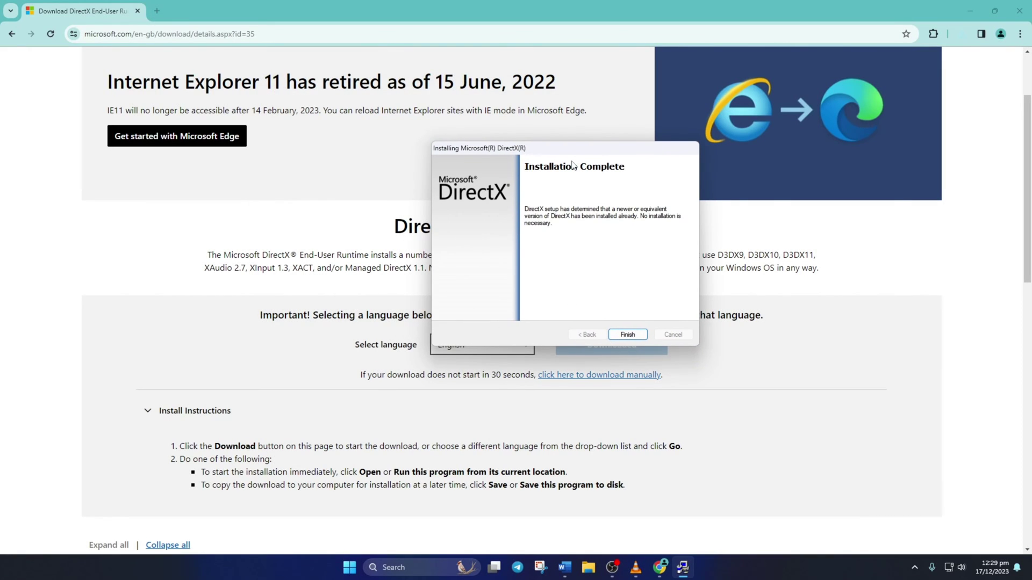
{"action": "left_click", "coordinate": [625, 334]}
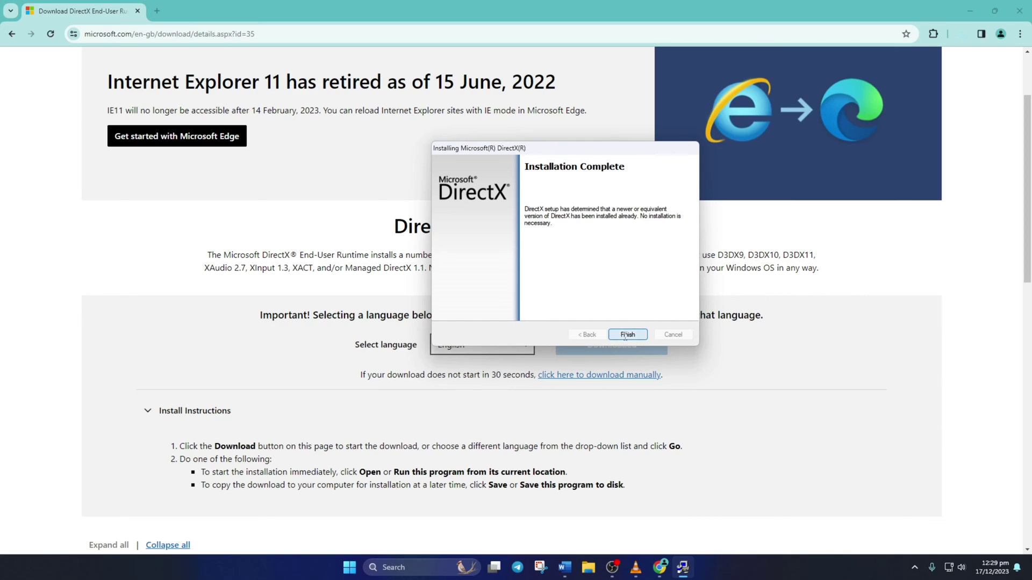
Step: Close Chrome and open the Installed apps list in Settings
{"action": "left_click", "coordinate": [1011, 8]}
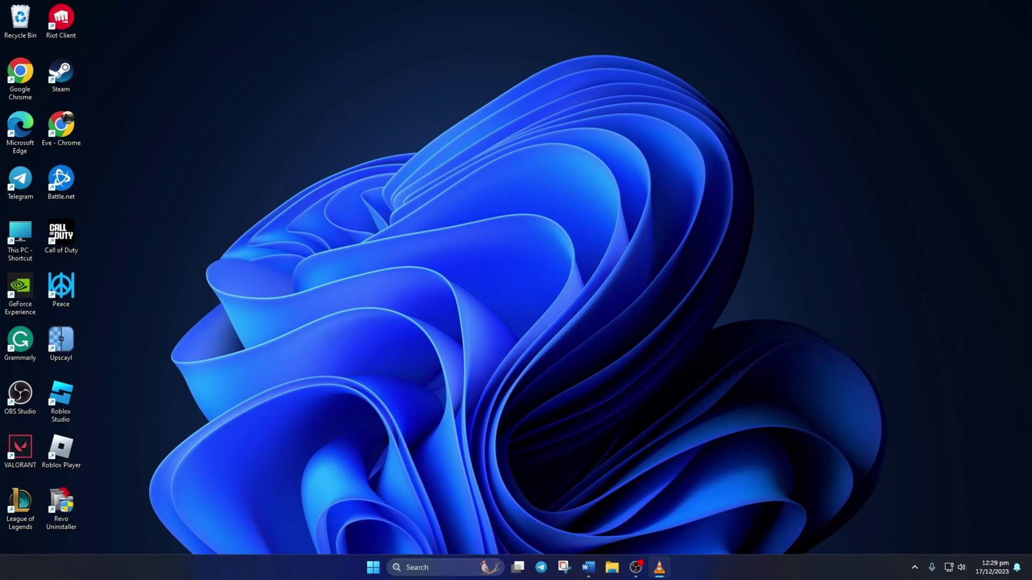
{"action": "left_click", "coordinate": [373, 567]}
{"action": "left_click", "coordinate": [390, 253]}
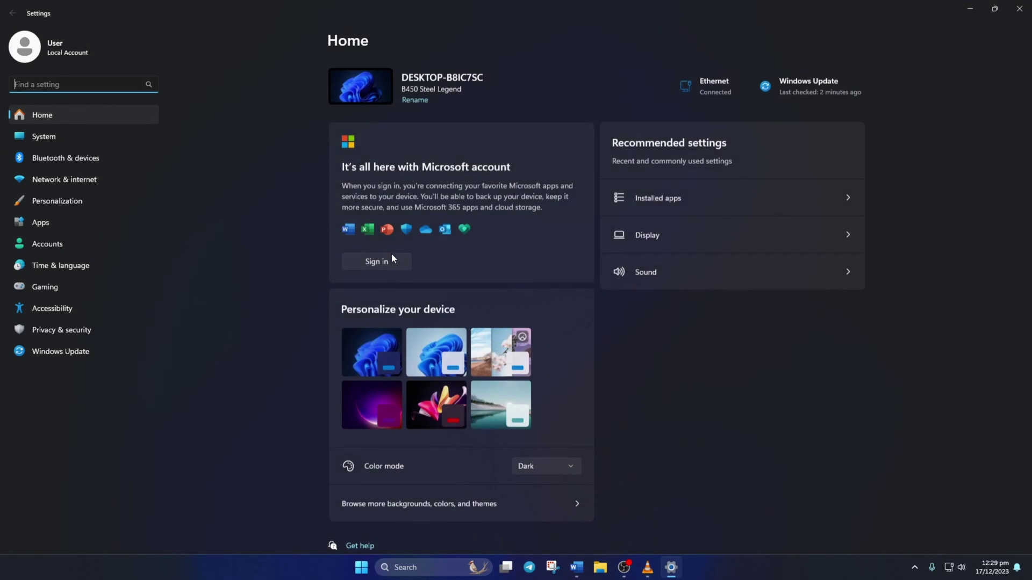
{"action": "left_click", "coordinate": [95, 223]}
{"action": "left_click", "coordinate": [472, 73]}
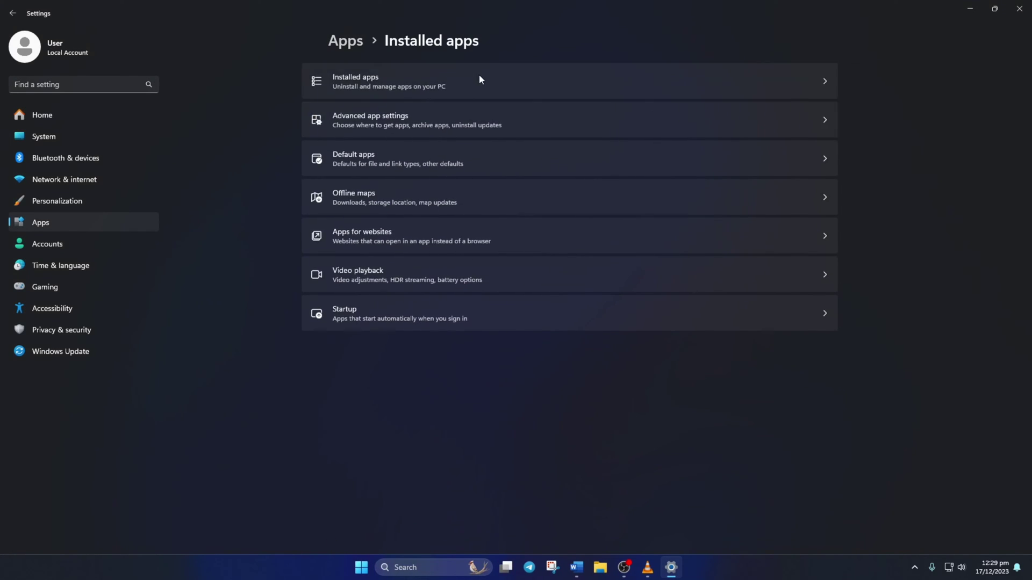
Step: Uninstall Roblox Player for Icarus and confirm
{"action": "scroll", "coordinate": [698, 244], "scroll_direction": "down", "scroll_amount": 20}
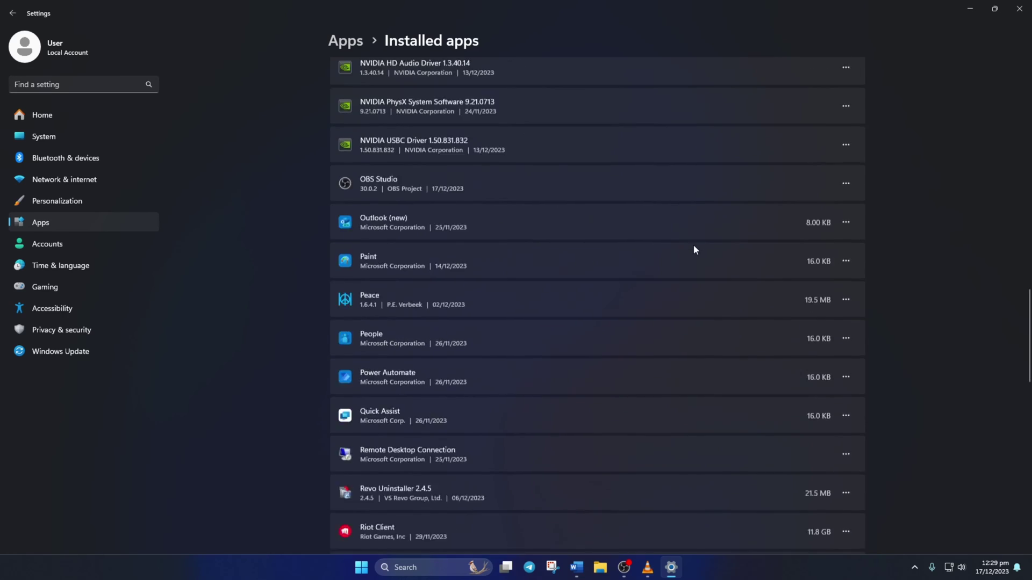
{"action": "scroll", "coordinate": [623, 263], "scroll_direction": "down", "scroll_amount": 3}
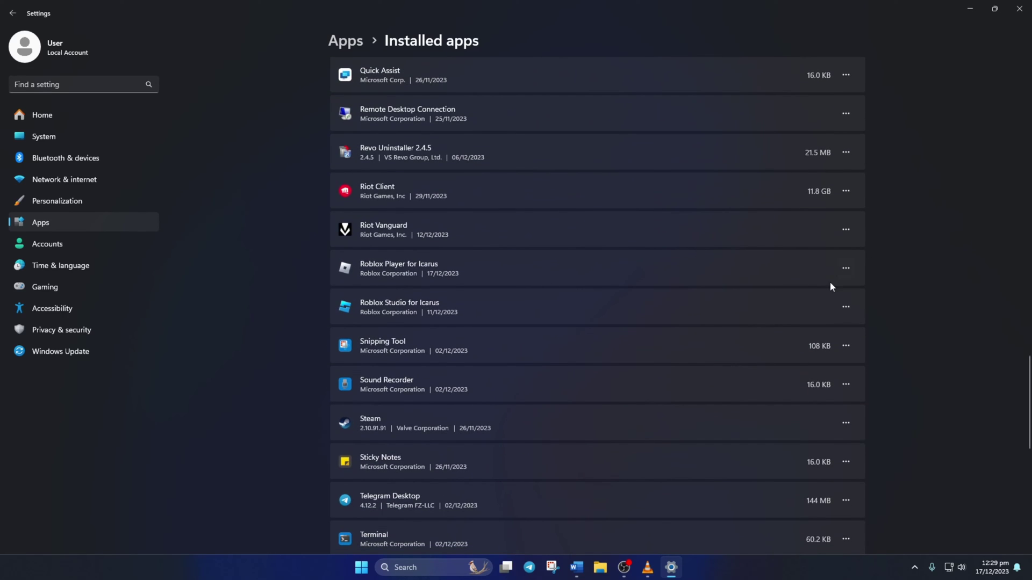
{"action": "left_click", "coordinate": [842, 271]}
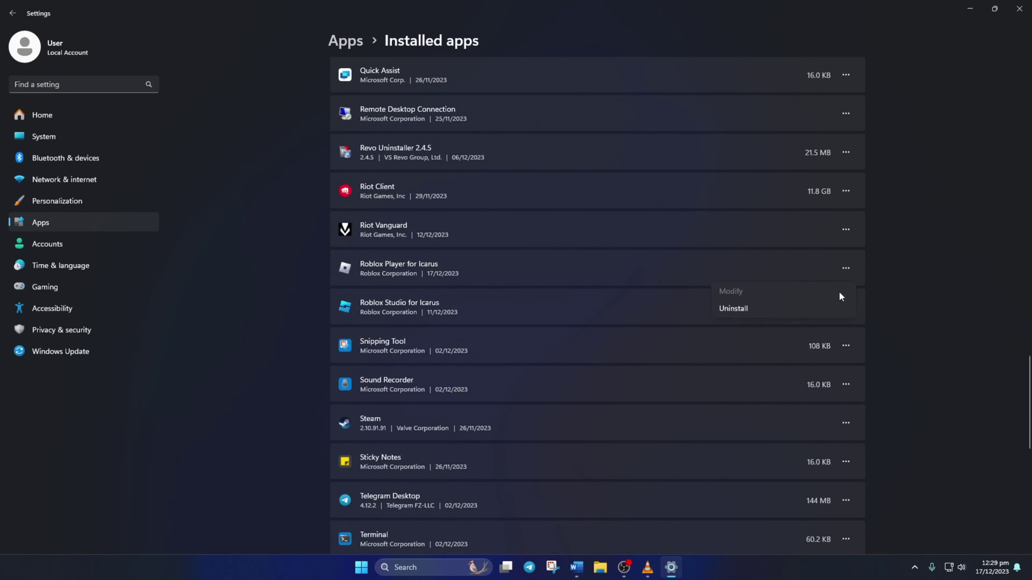
{"action": "left_click", "coordinate": [769, 311]}
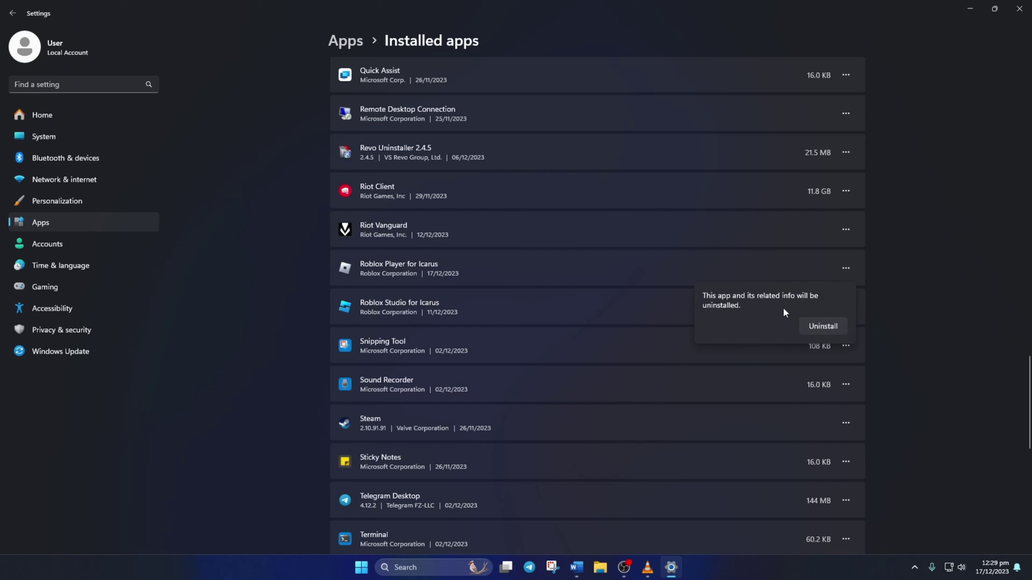
{"action": "left_click", "coordinate": [823, 326]}
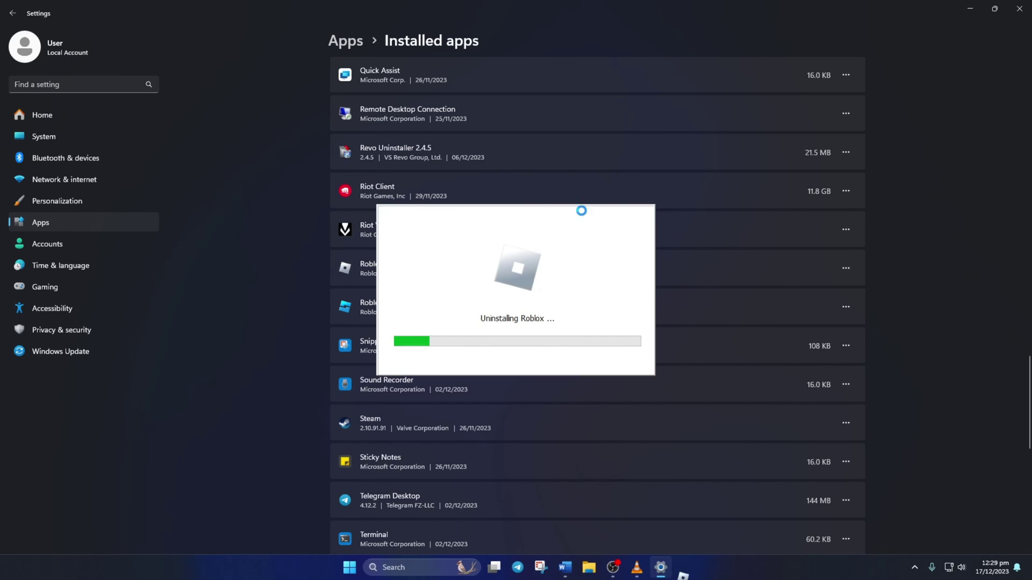
Step: Play Brookhaven RP on roblox.com, download Roblox, and run RobloxPlayerInstaller.exe
{"action": "left_click", "coordinate": [562, 321]}
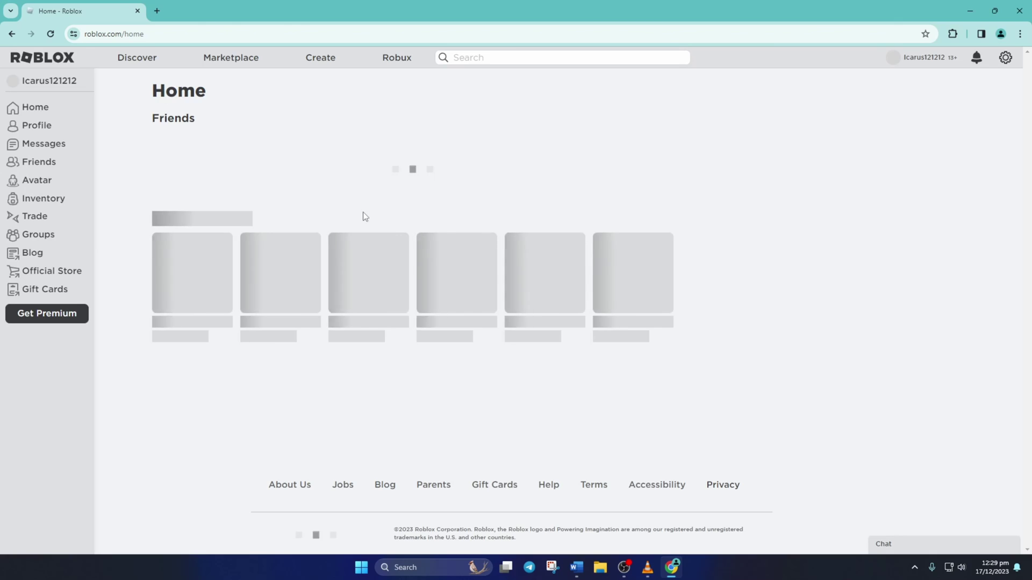
{"action": "left_click", "coordinate": [362, 220]}
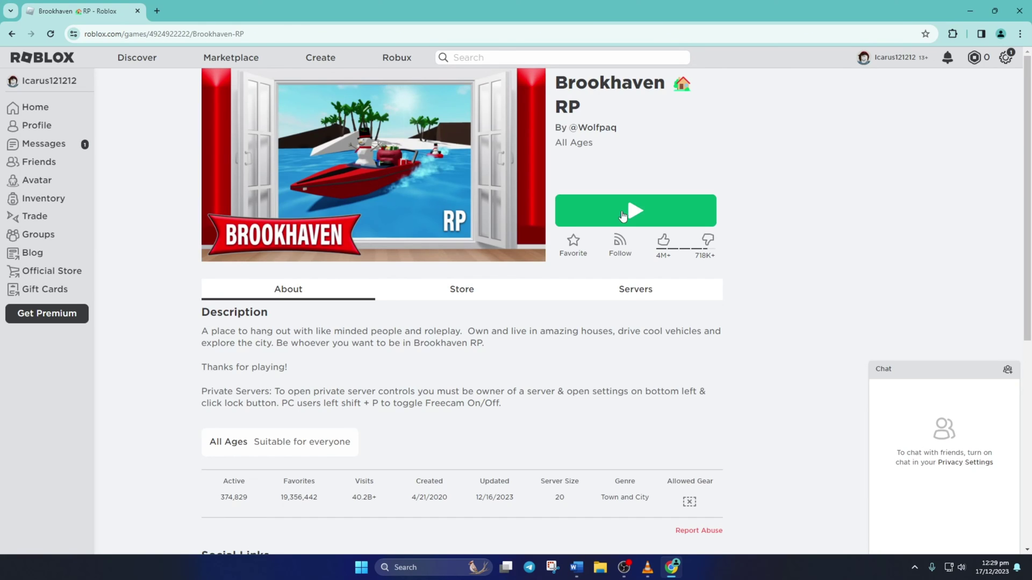
{"action": "left_click", "coordinate": [630, 207]}
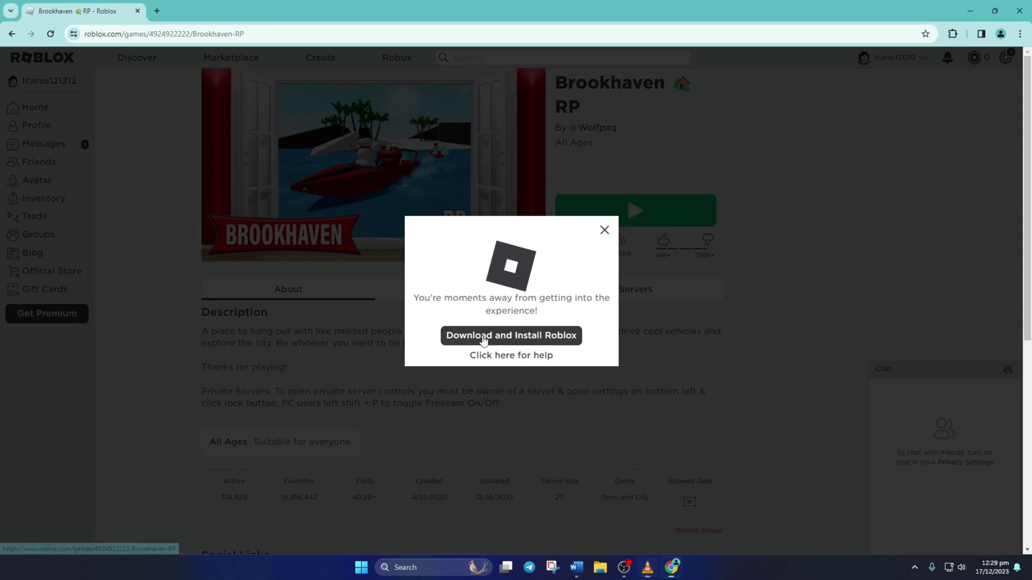
{"action": "left_click", "coordinate": [477, 337]}
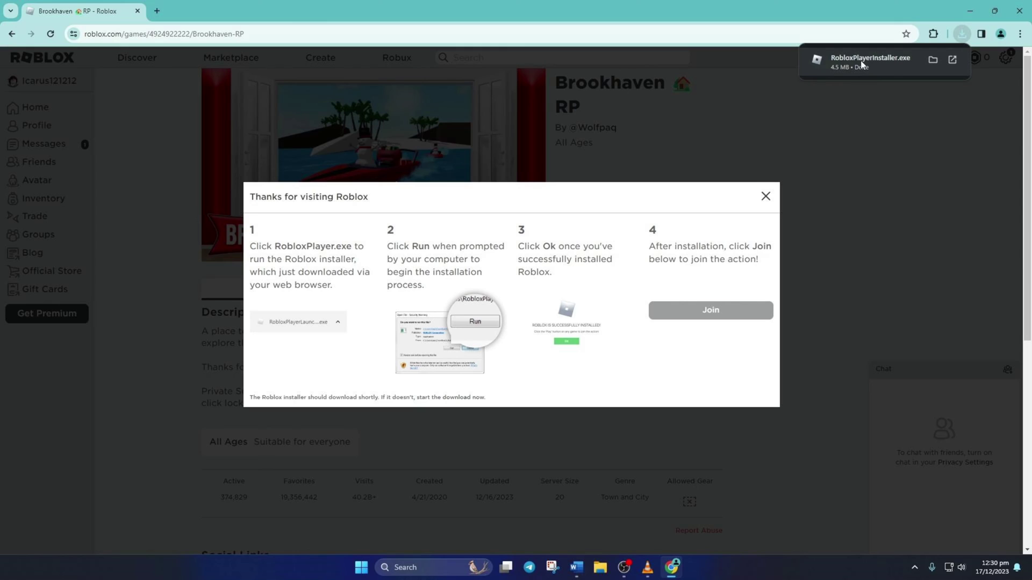
{"action": "left_click", "coordinate": [885, 62]}
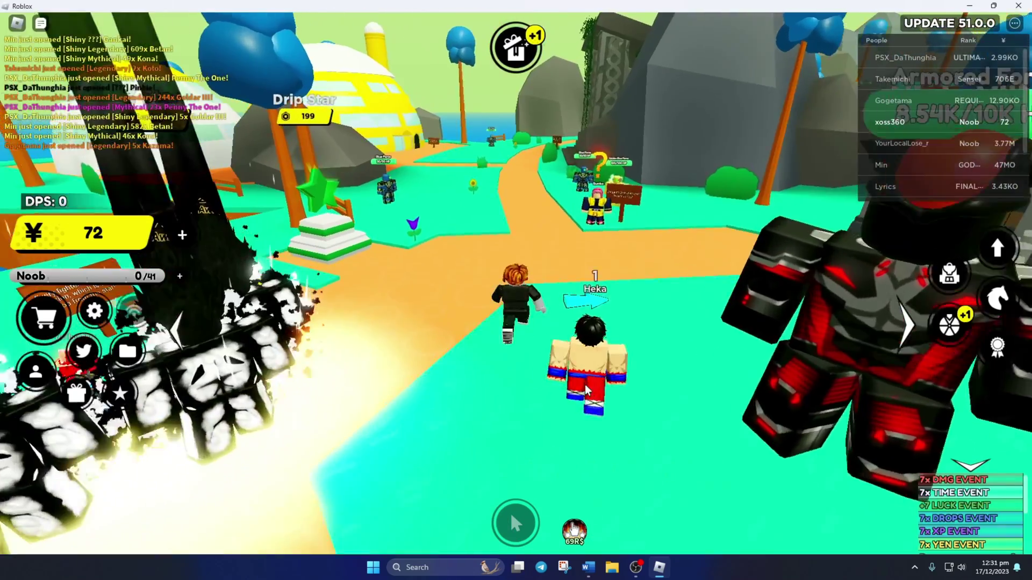
Step: Walk the avatar along the path past the temple to confirm Roblox runs
{"action": "key", "text": "w"}
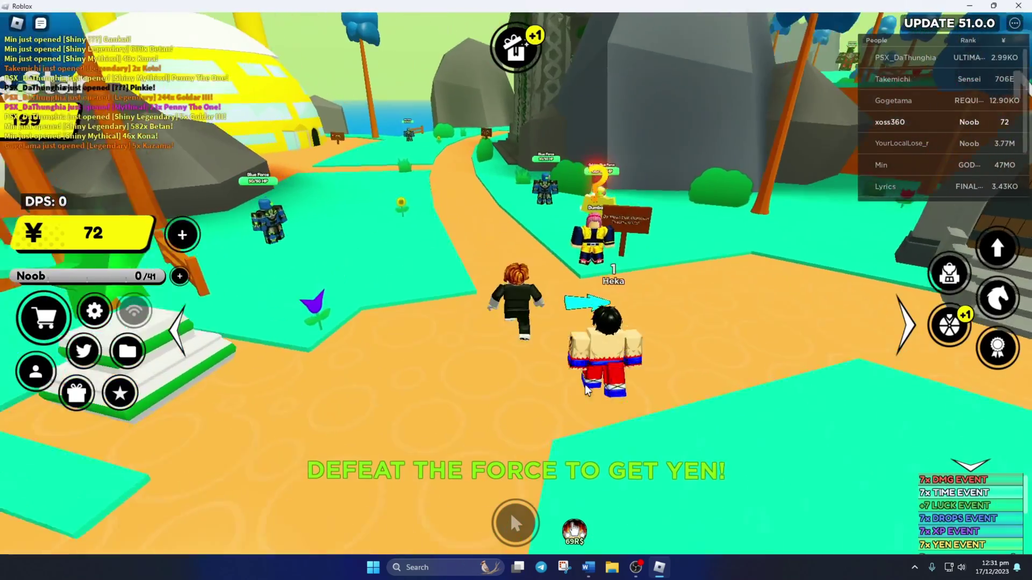
{"action": "key", "text": "w"}
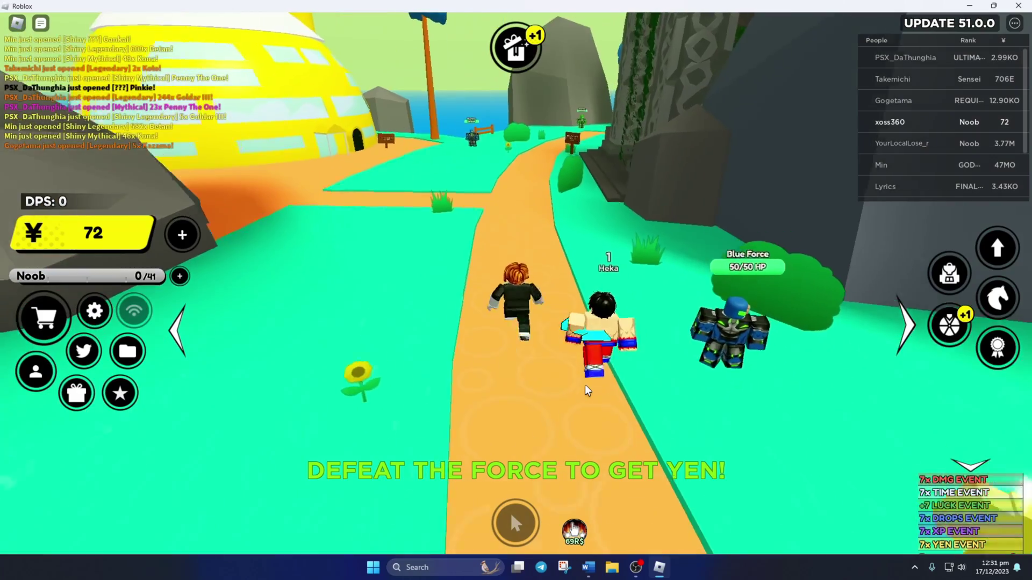
{"action": "key", "text": "w"}
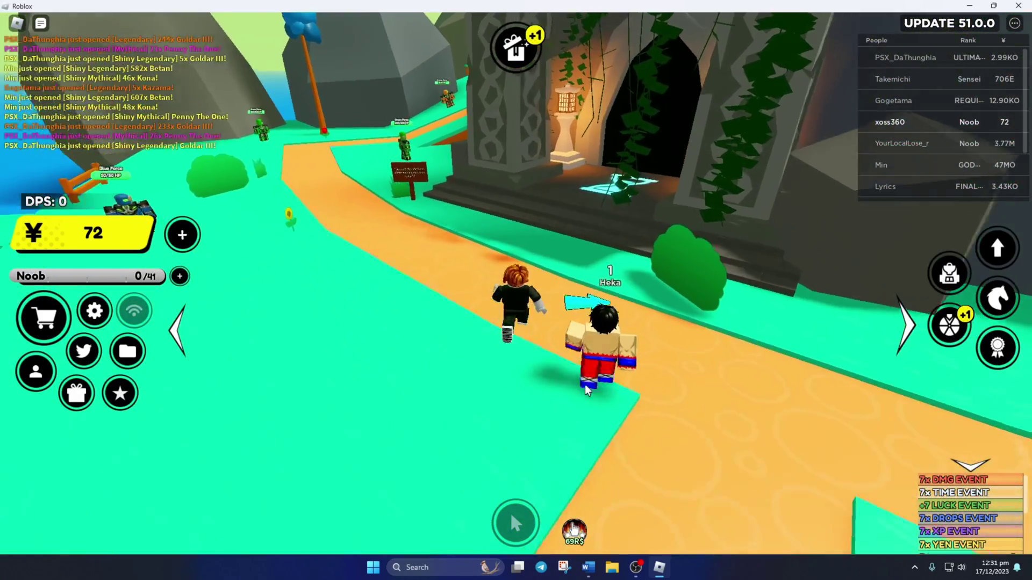
{"action": "key", "text": "w"}
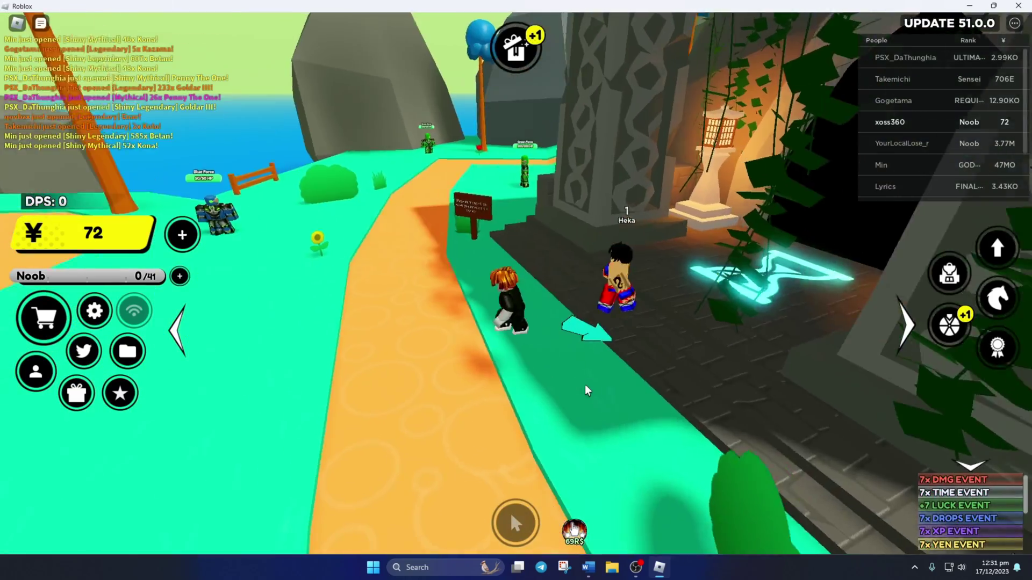
{"action": "key", "text": "w"}
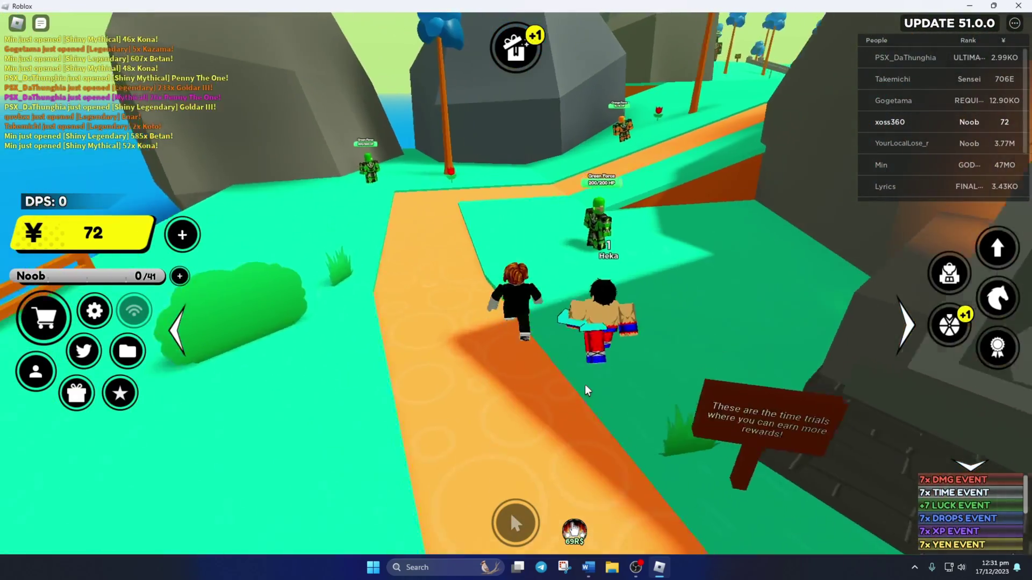
{"action": "key", "text": "w"}
{"action": "key", "text": "w"}
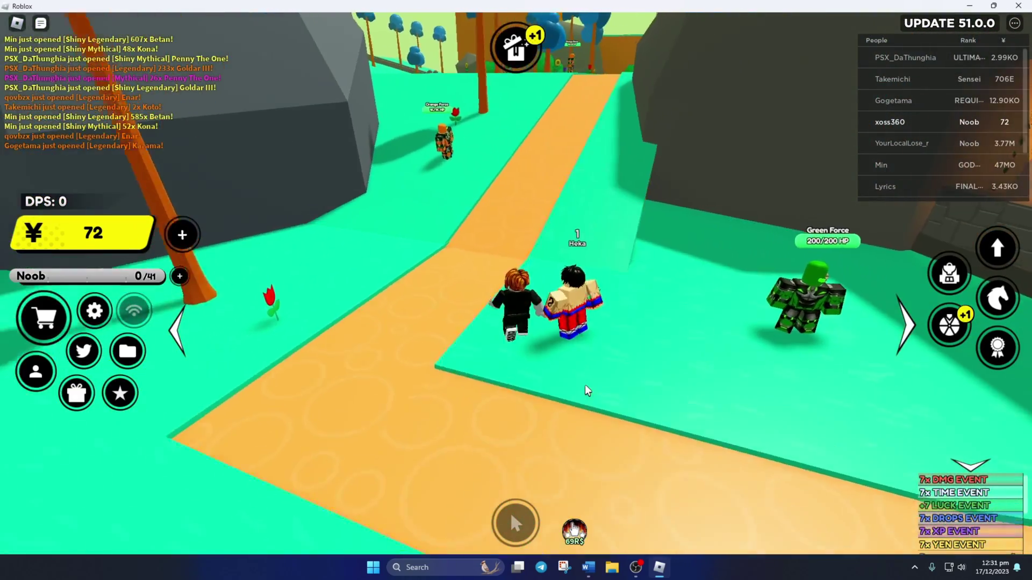